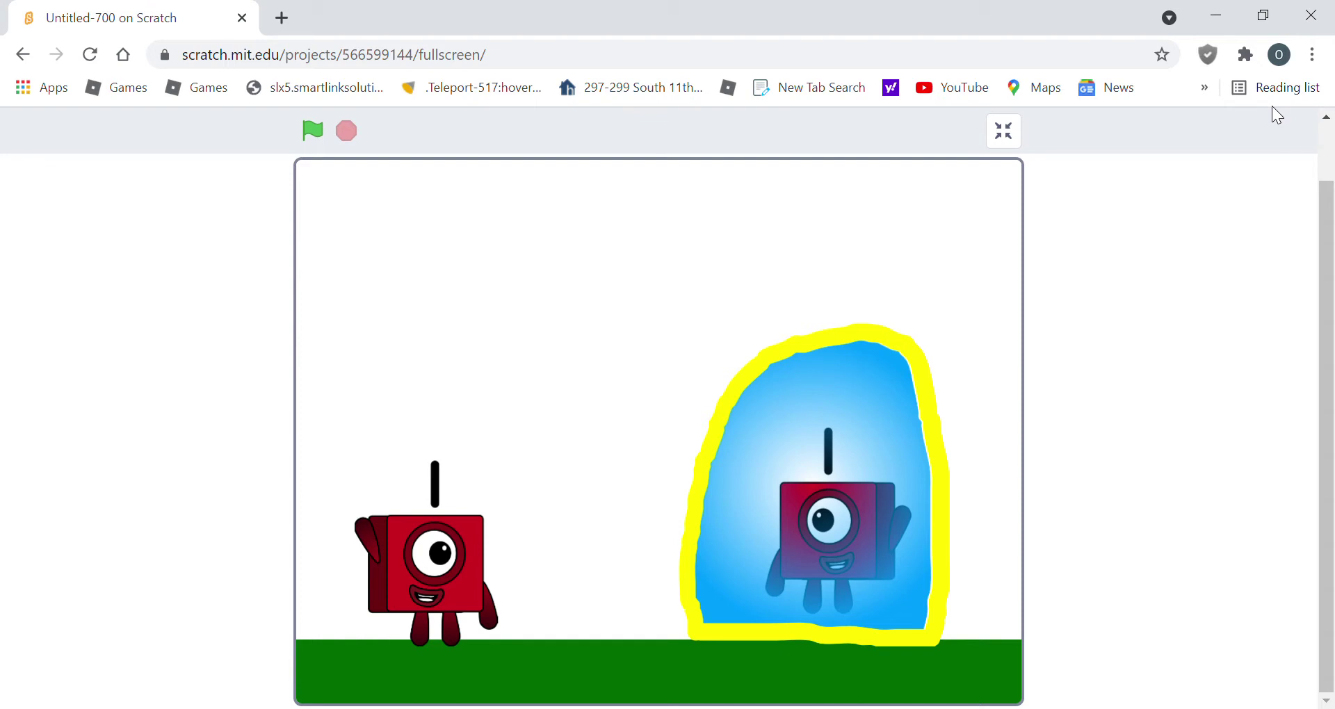
# Run the Numberblocks base-4 animation, then leave fullscreen to show the quaternary sprite
pyautogui.click(313, 129)
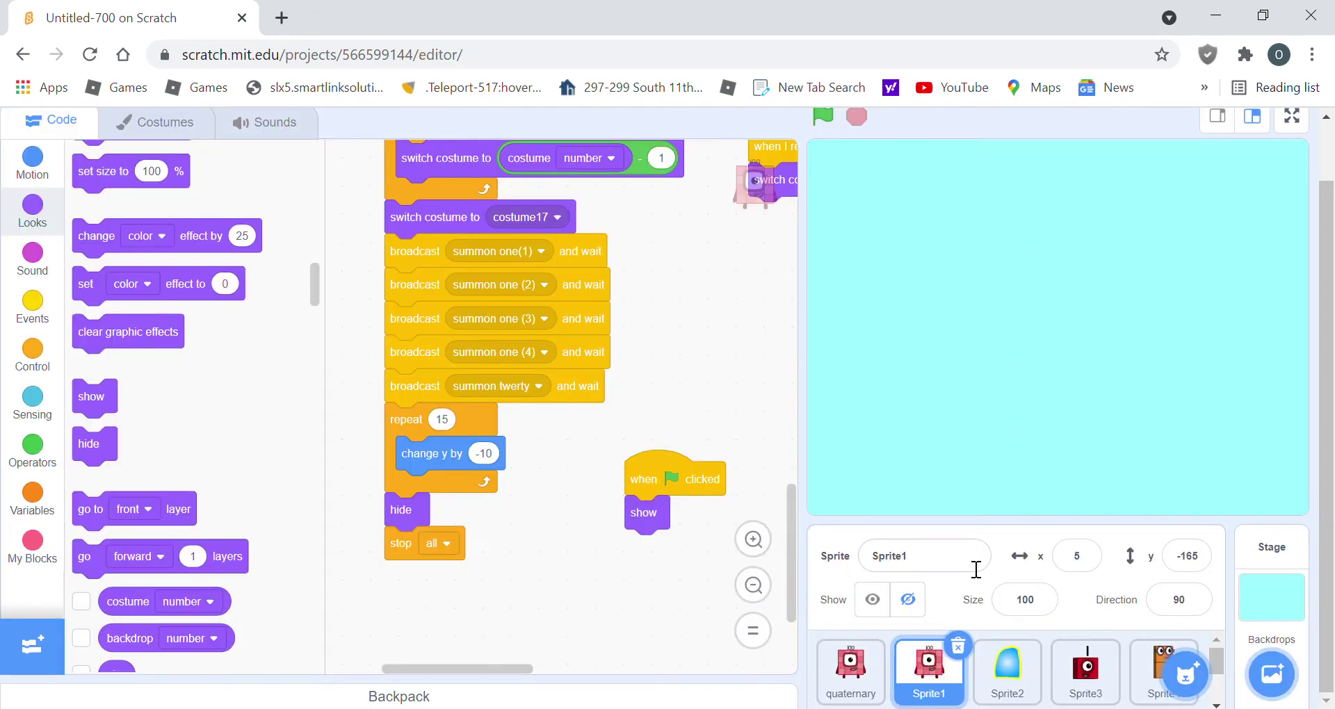
pyautogui.click(850, 668)
pyautogui.click(156, 122)
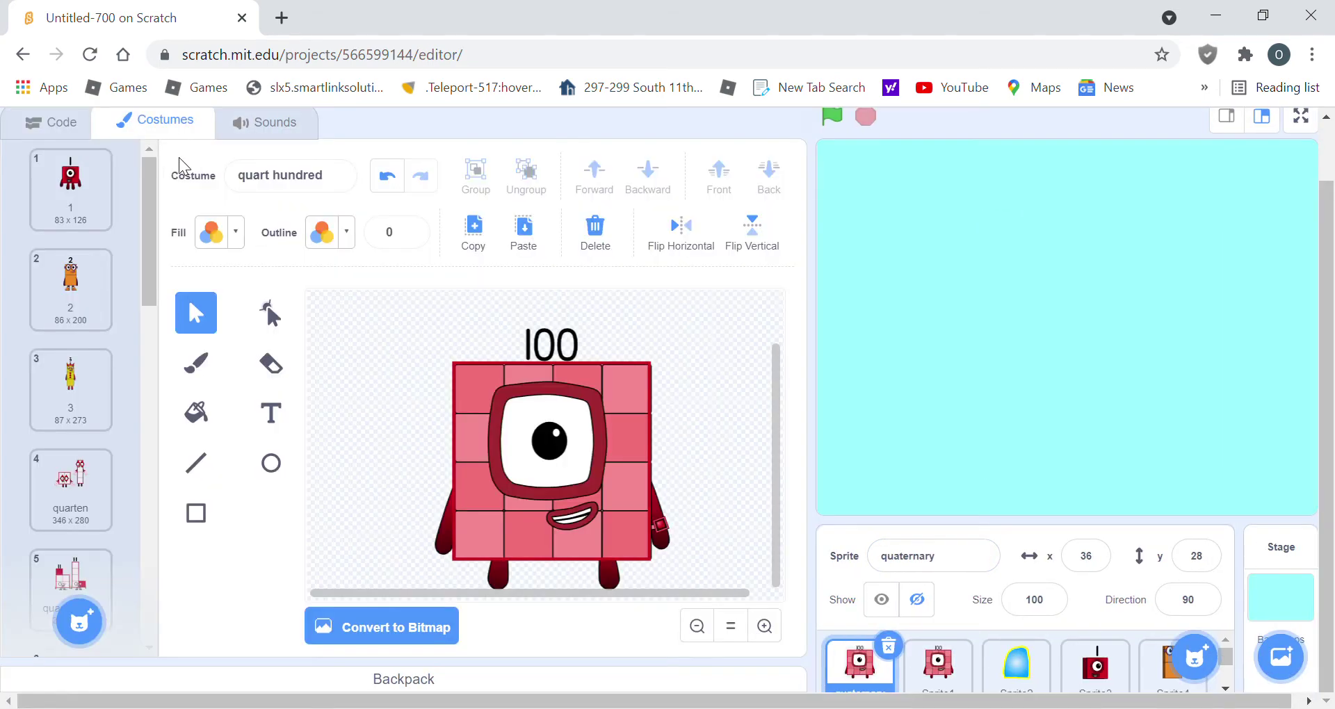
pyautogui.moveTo(151, 176)
pyautogui.mouseDown()
pyautogui.moveTo(139, 337)
pyautogui.moveTo(82, 224)
pyautogui.mouseUp()
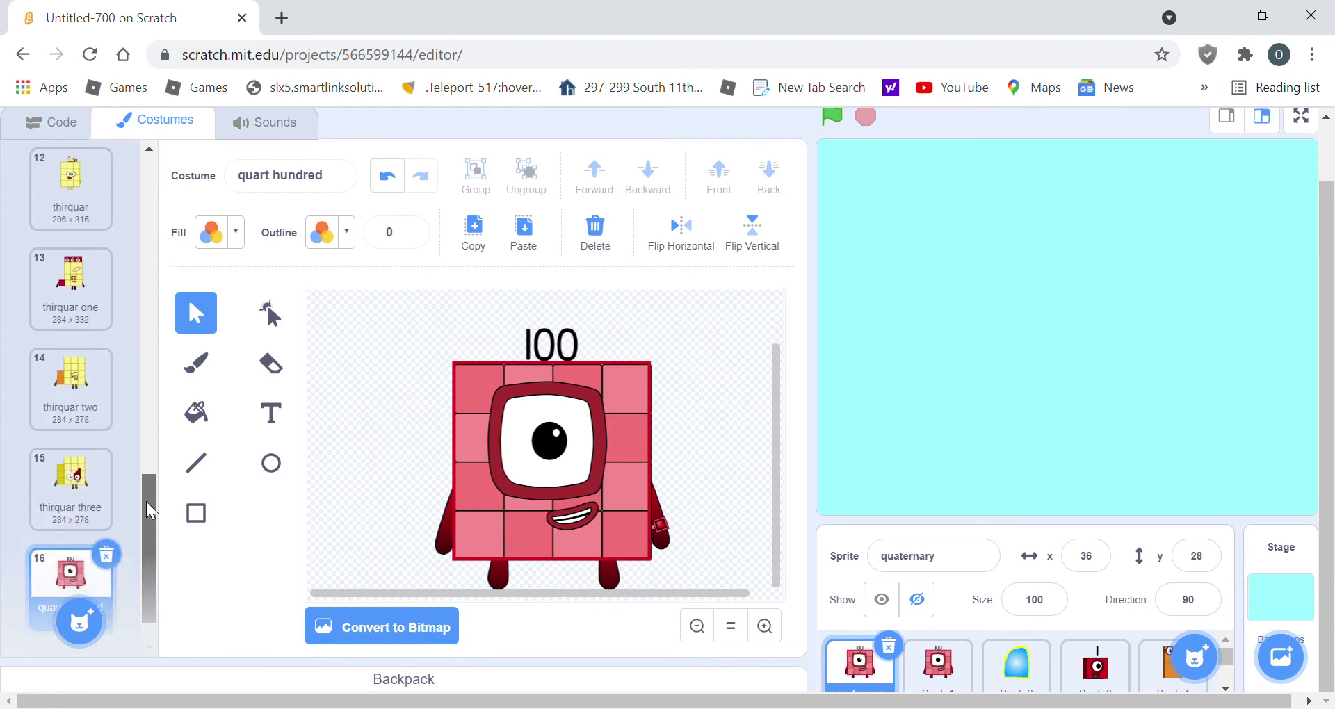
pyautogui.scroll(3, 83, 224)
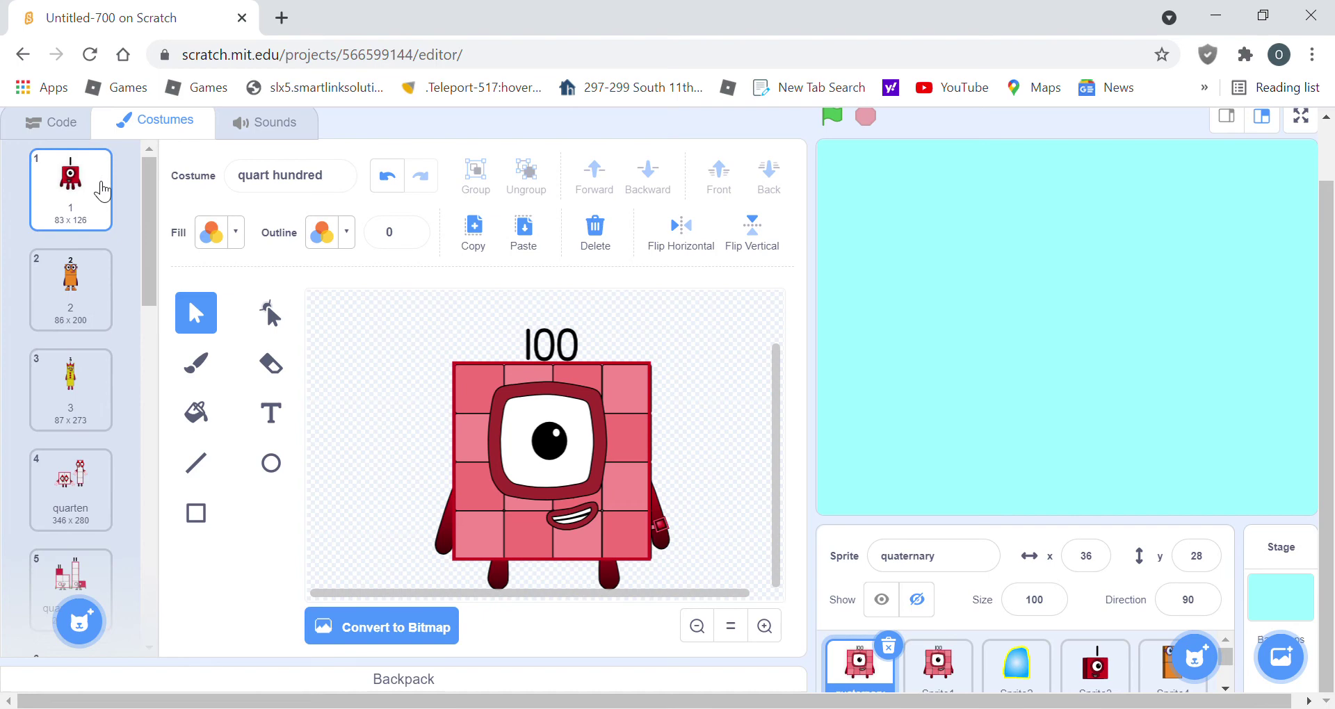
pyautogui.click(99, 195)
pyautogui.click(82, 295)
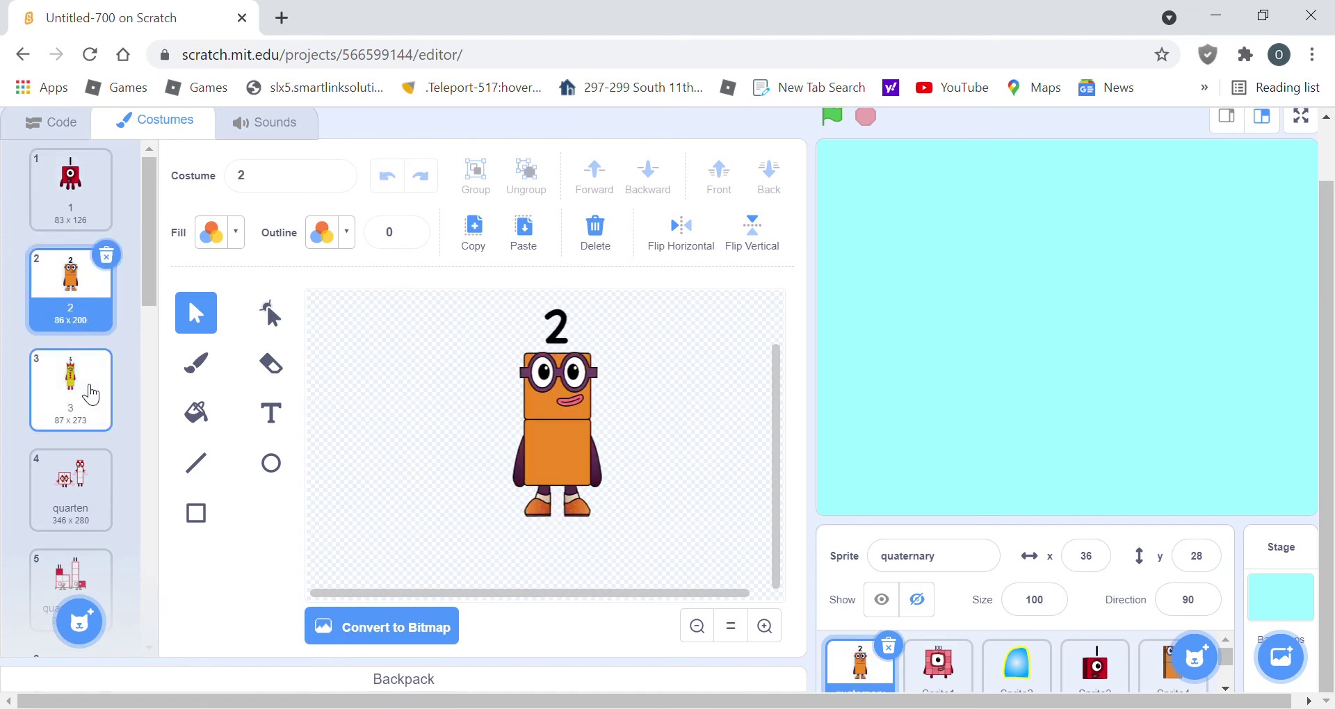
pyautogui.click(89, 393)
pyautogui.scroll(-3, 90, 355)
pyautogui.scroll(-1, 90, 272)
pyautogui.click(91, 246)
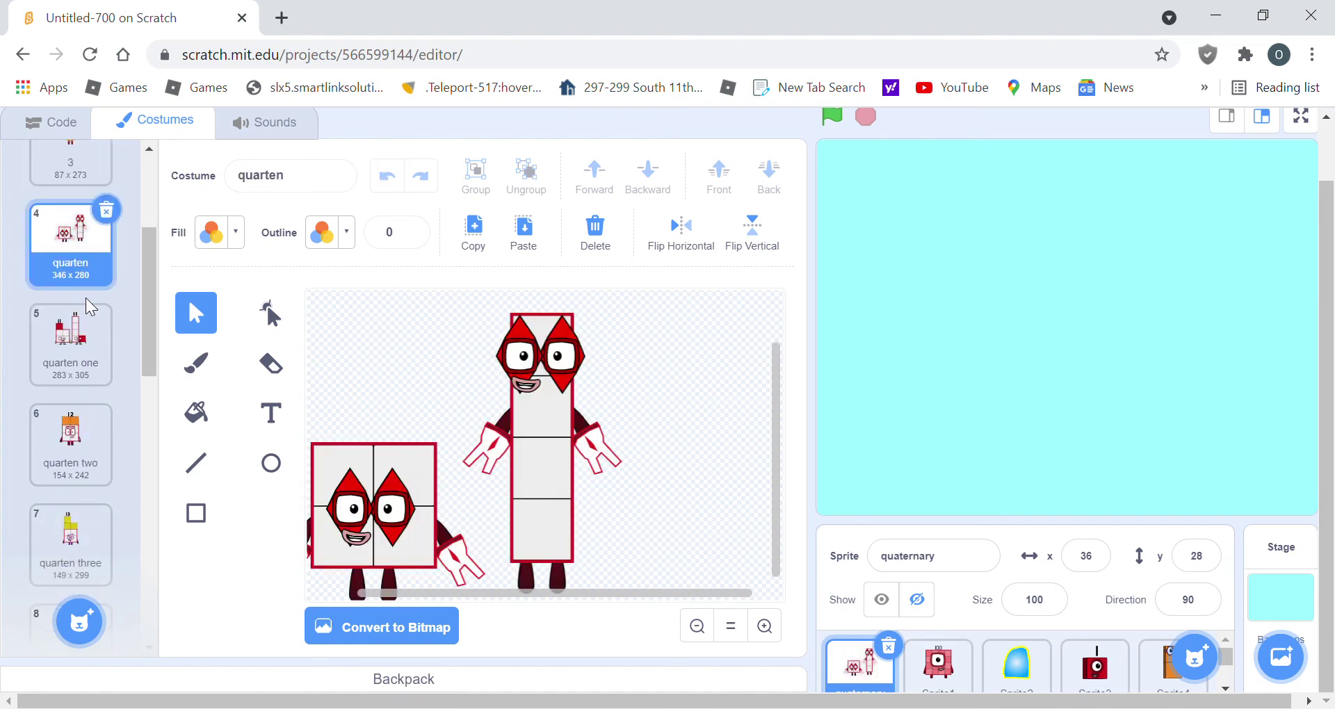
pyautogui.click(89, 312)
pyautogui.click(89, 432)
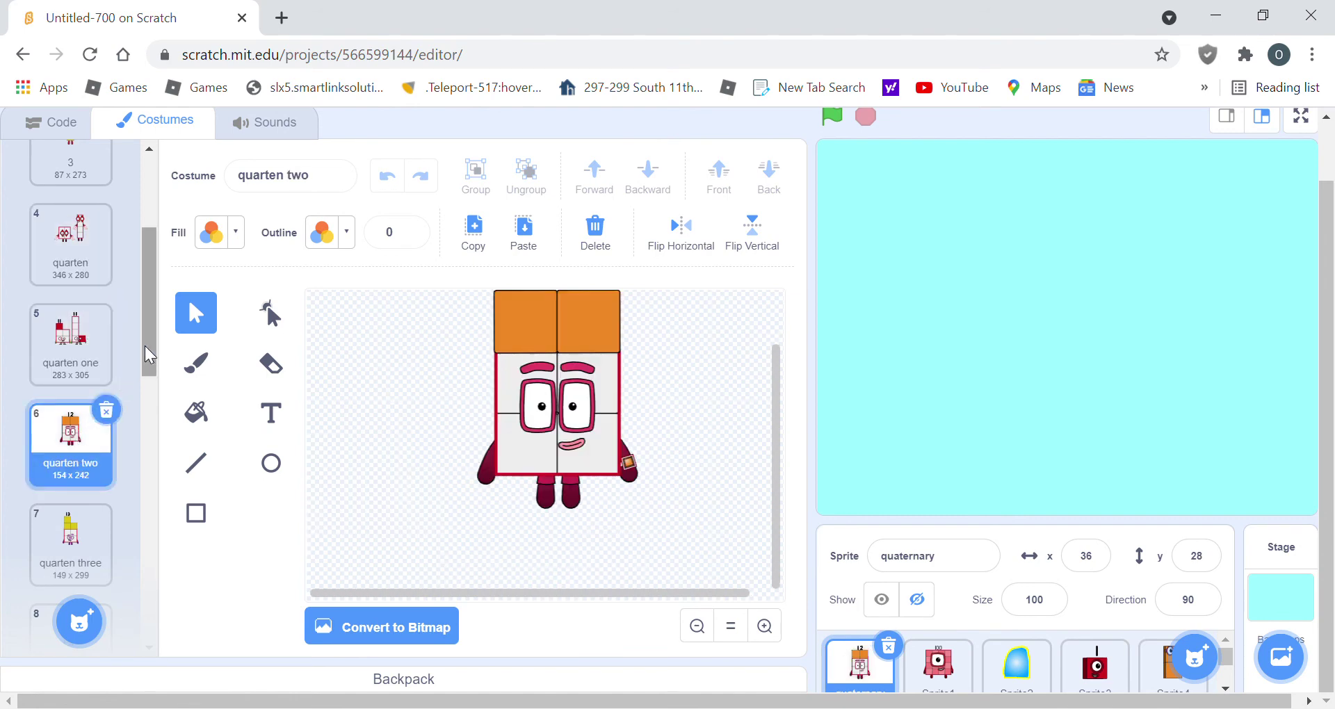
pyautogui.scroll(-2, 90, 418)
pyautogui.click(91, 332)
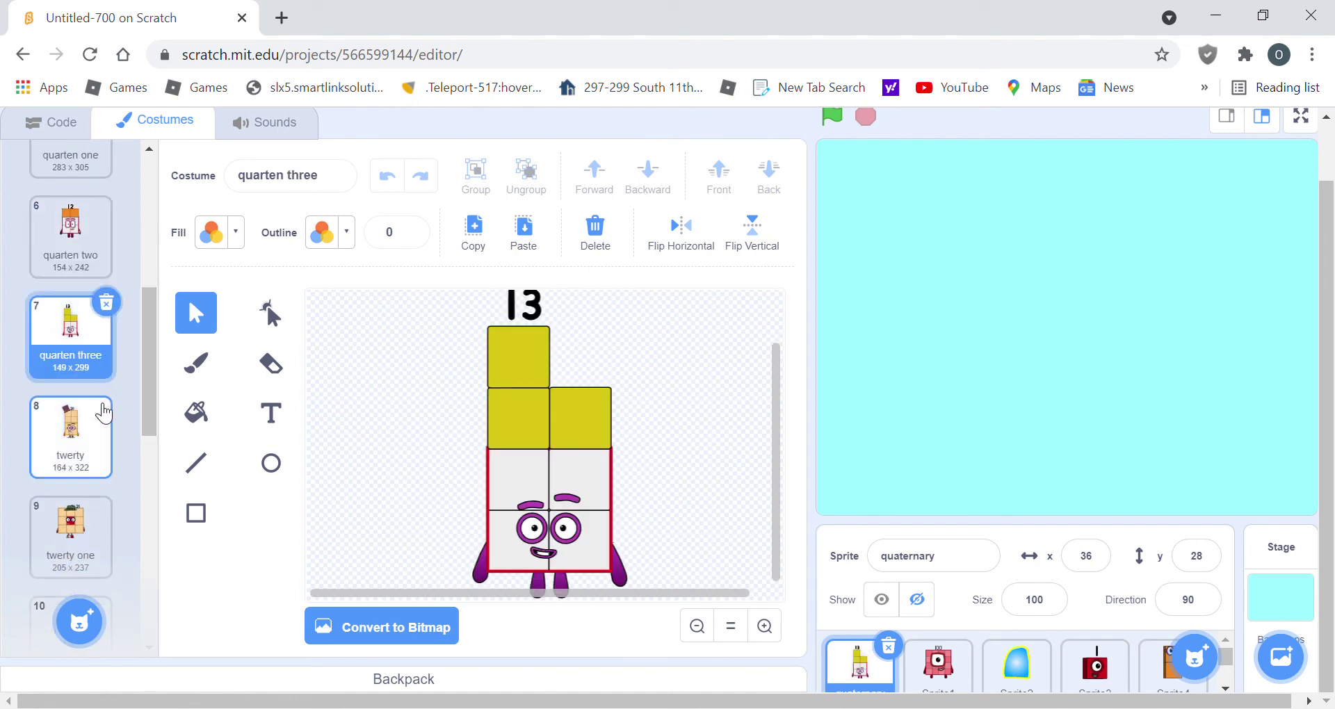
pyautogui.click(104, 413)
pyautogui.scroll(-2, 146, 407)
pyautogui.click(98, 300)
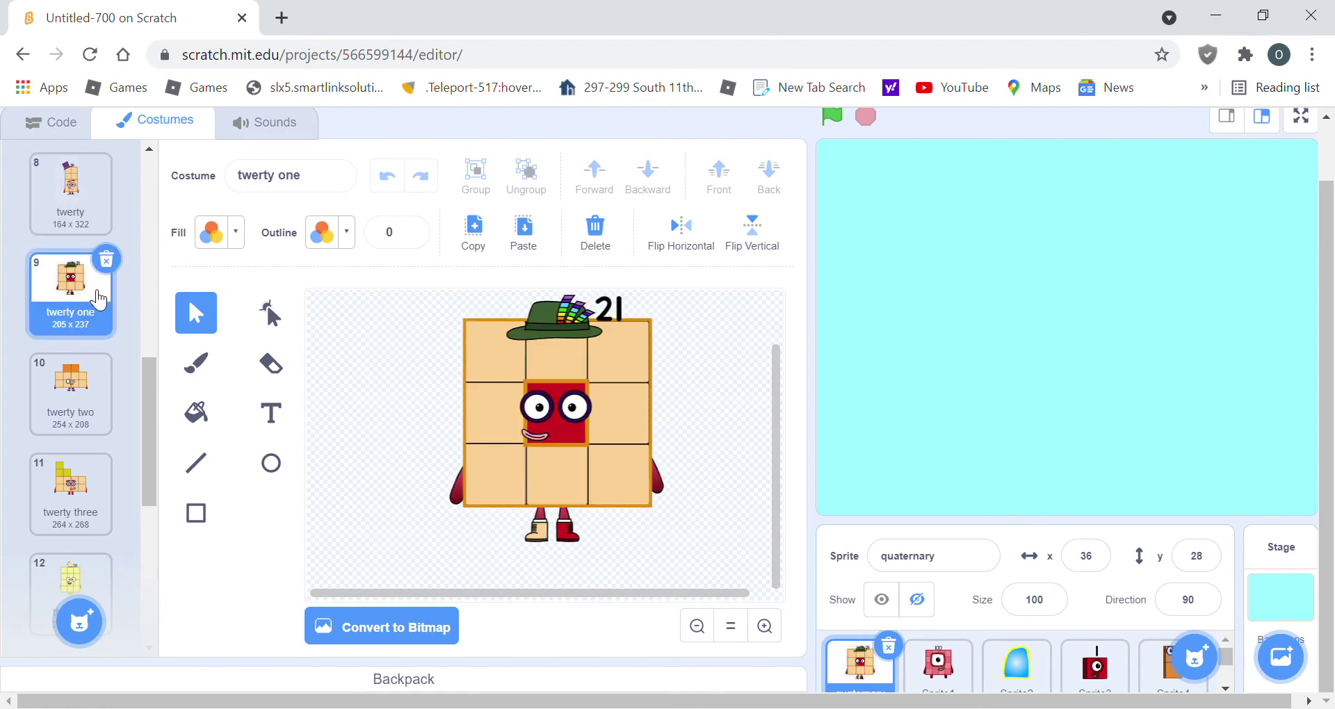
pyautogui.click(81, 419)
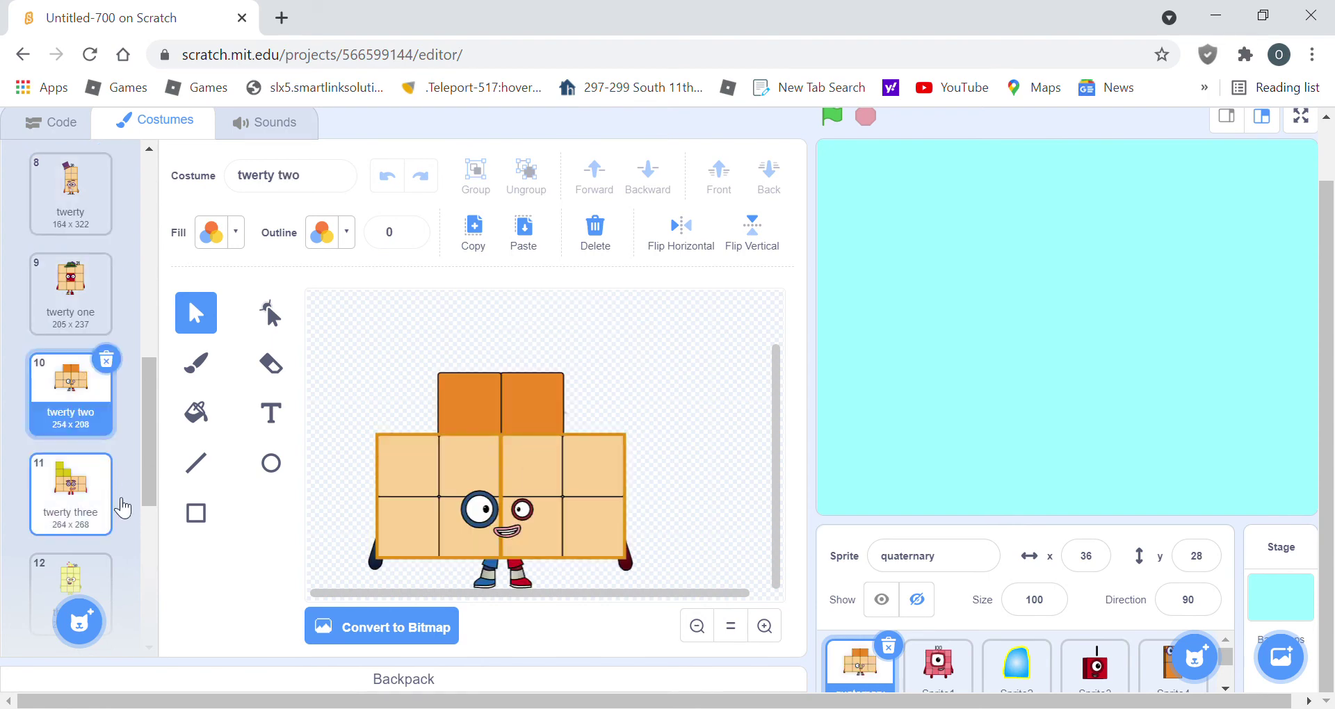
pyautogui.scroll(-2, 121, 508)
pyautogui.scroll(-3, 104, 312)
pyautogui.click(85, 172)
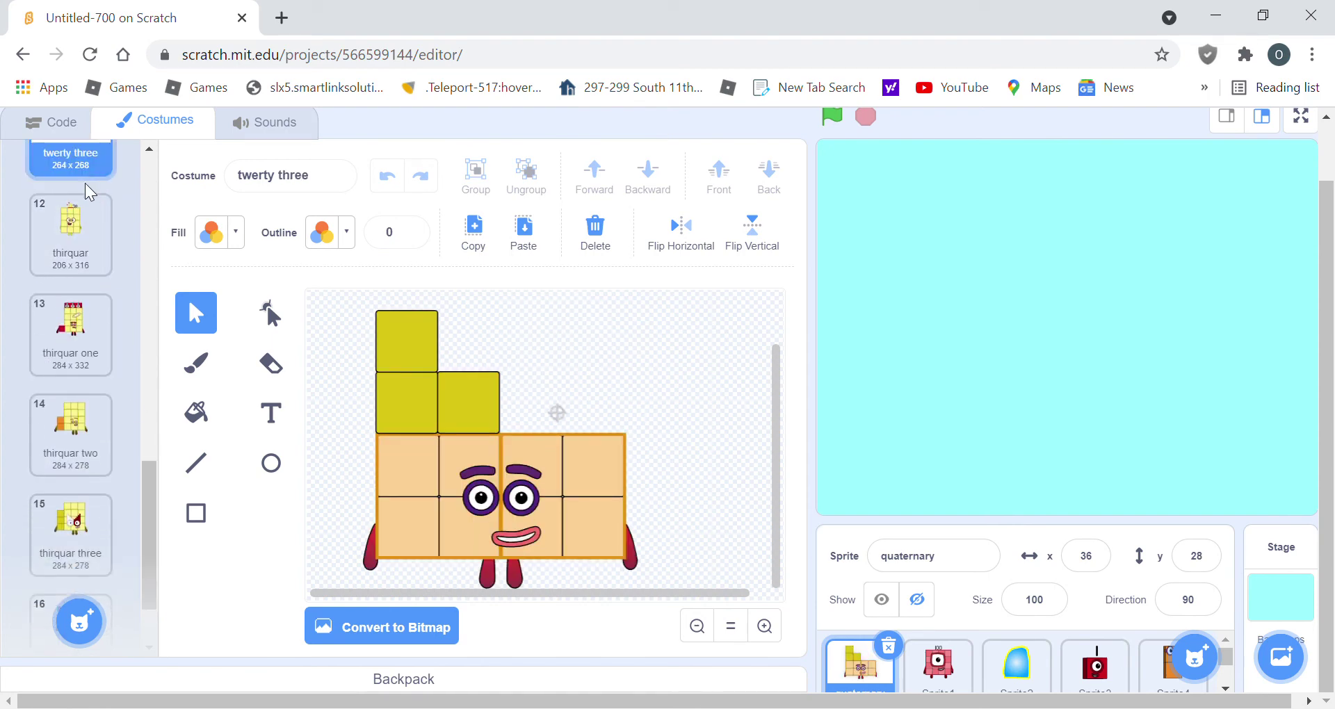
pyautogui.click(92, 237)
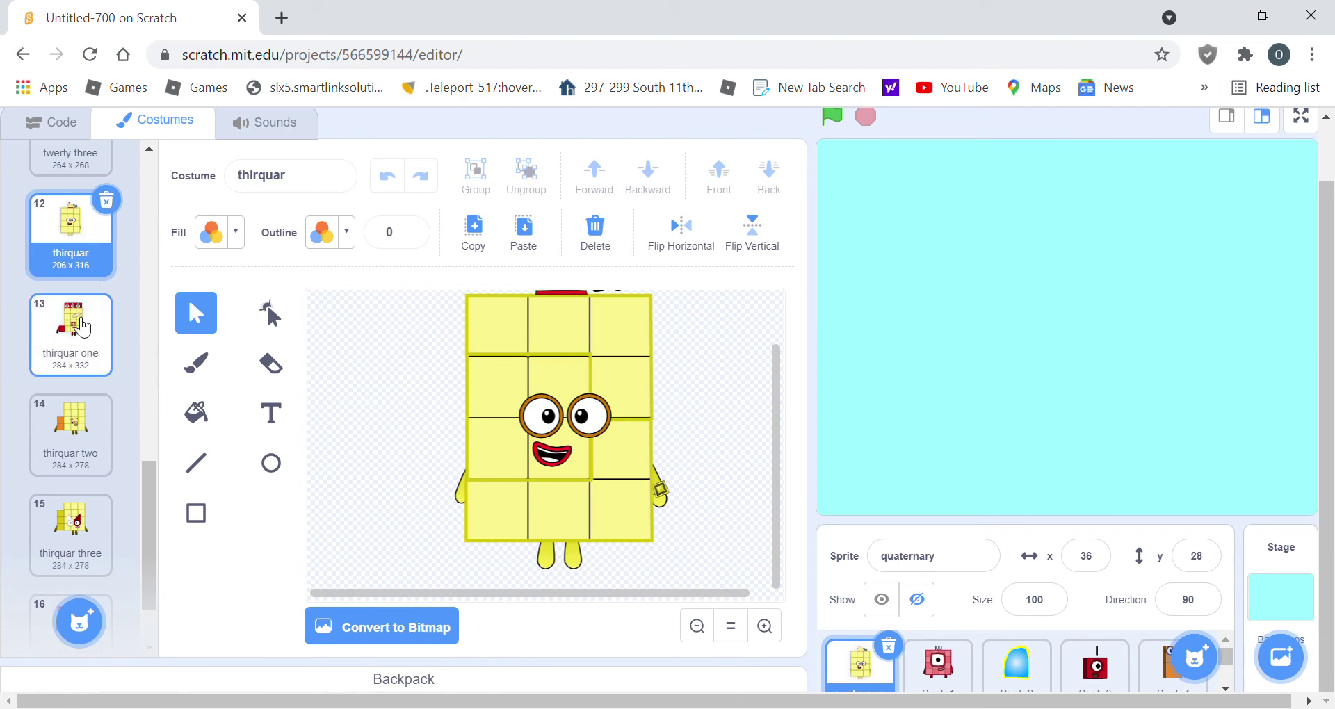
pyautogui.click(82, 328)
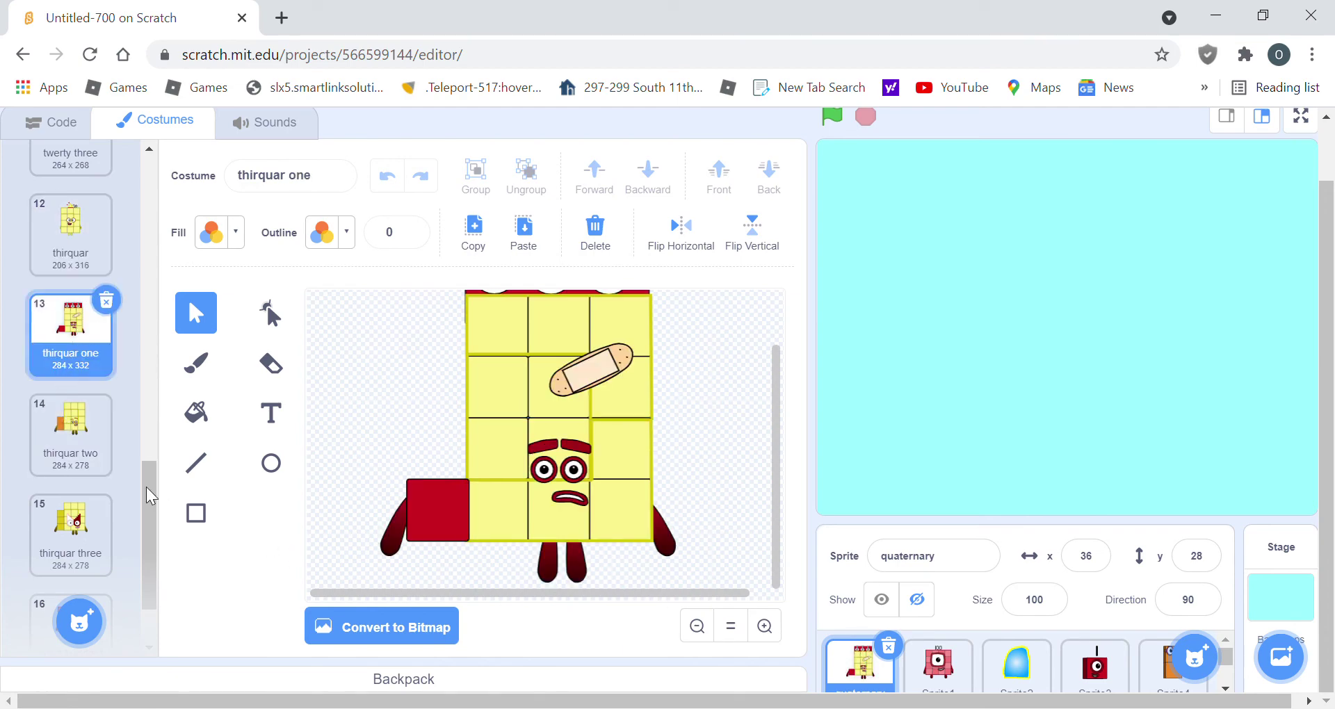
pyautogui.click(109, 458)
pyautogui.click(107, 542)
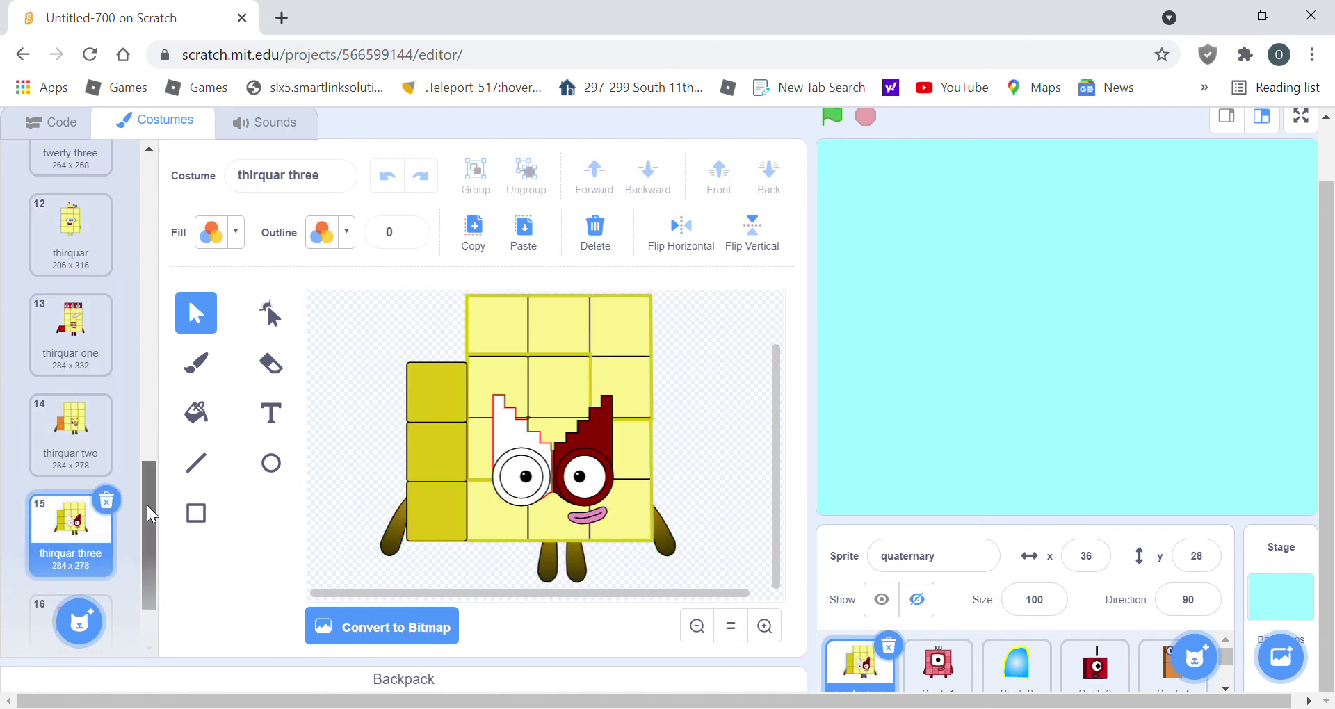
pyautogui.scroll(-2, 150, 513)
pyautogui.click(105, 513)
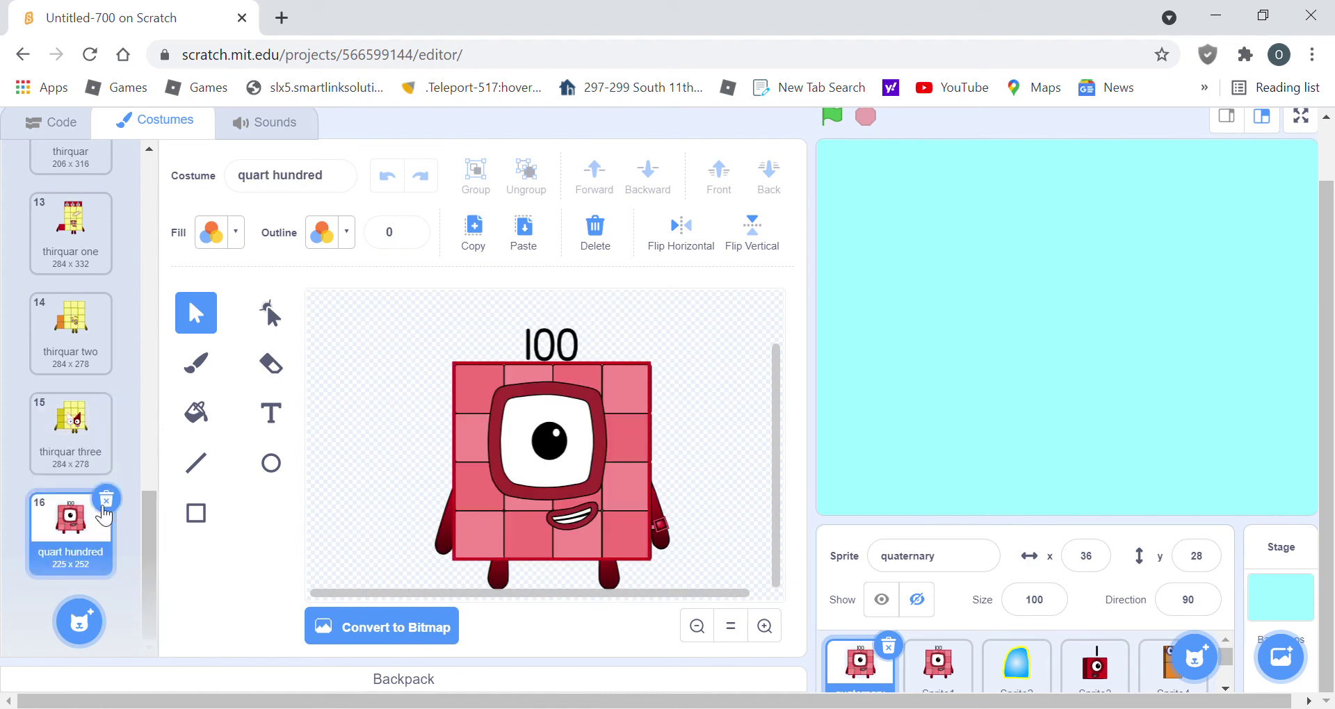